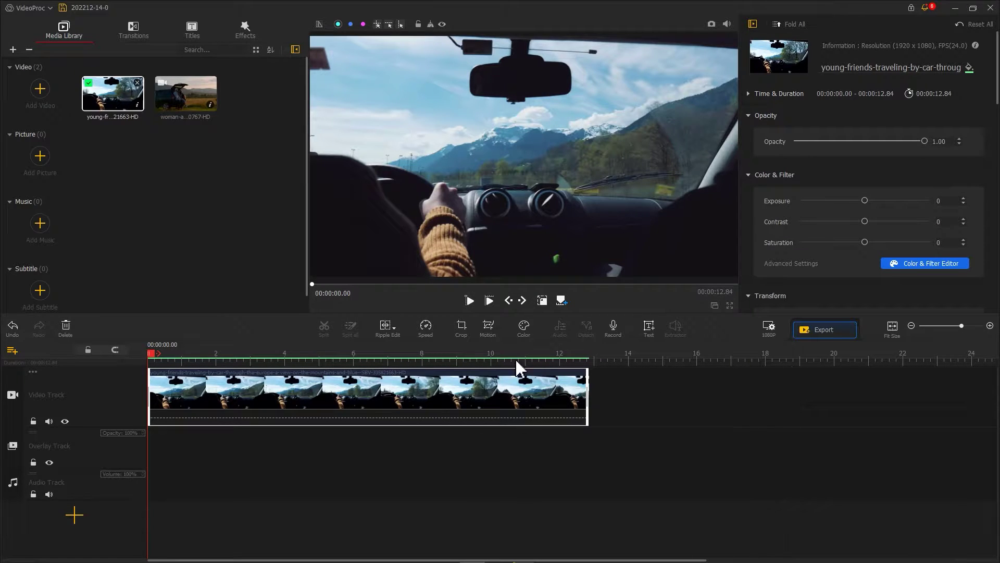
Split the car-driving clip at about 3.53 s on the video track
drag(151, 358, 272, 359)
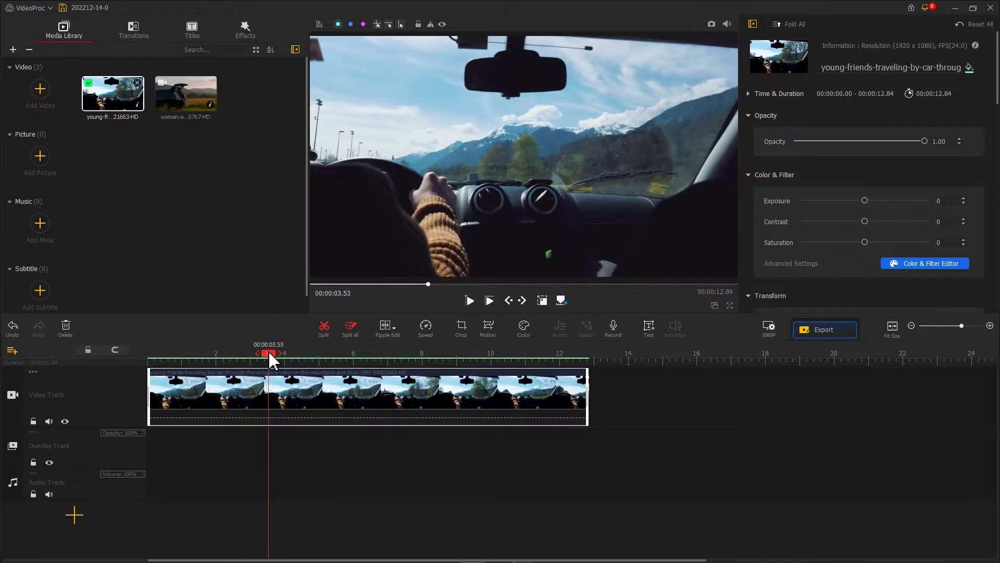
click(326, 329)
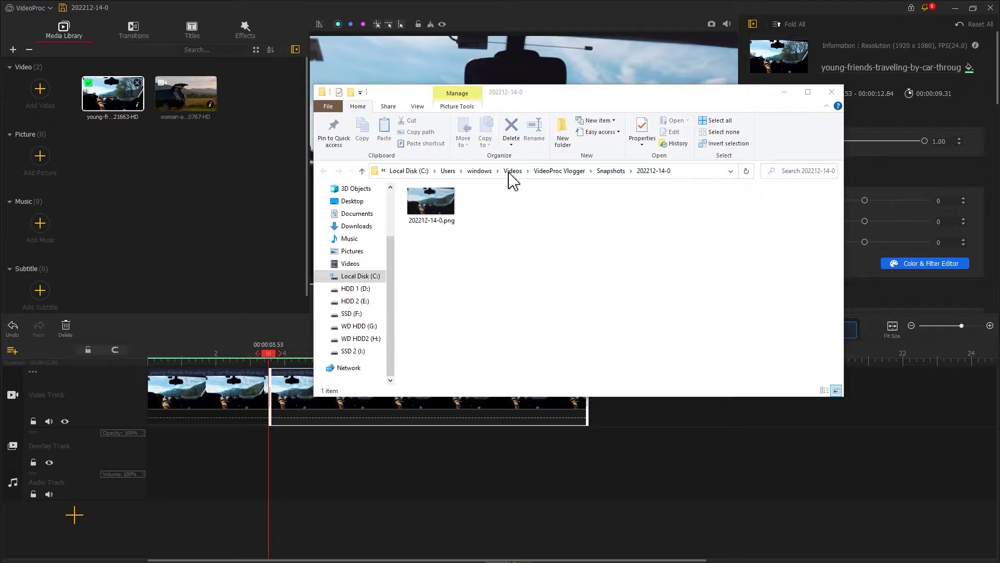
Insert the 202212-14-0 snapshot after the first car part, delete the remainder, and import the paper texture
drag(439, 213, 265, 176)
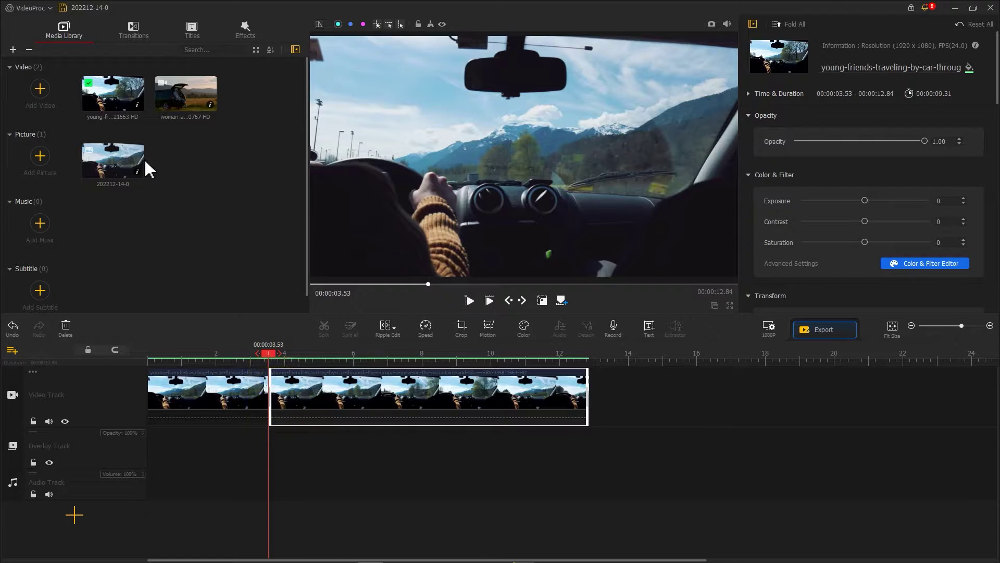
drag(142, 164, 286, 375)
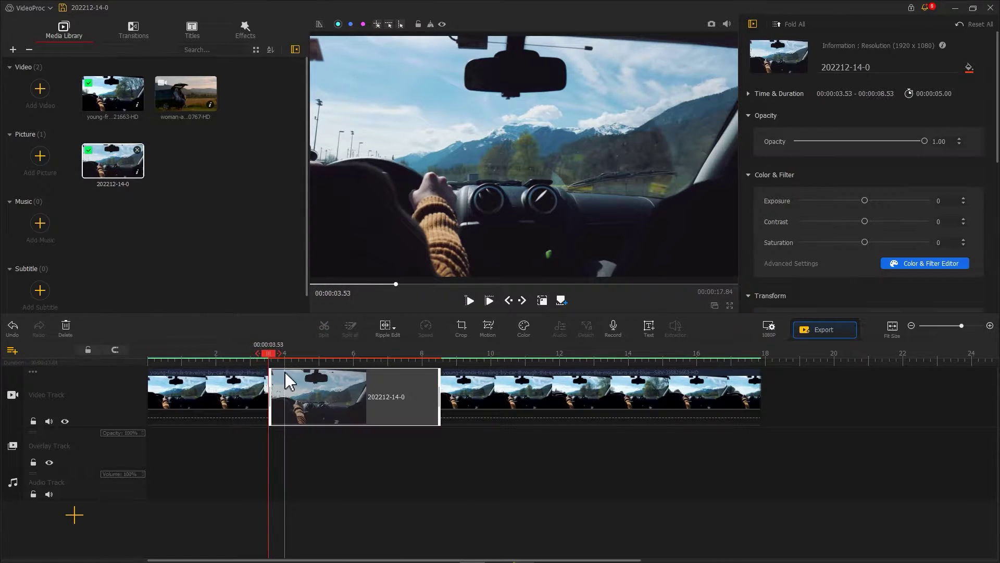
right_click(493, 382)
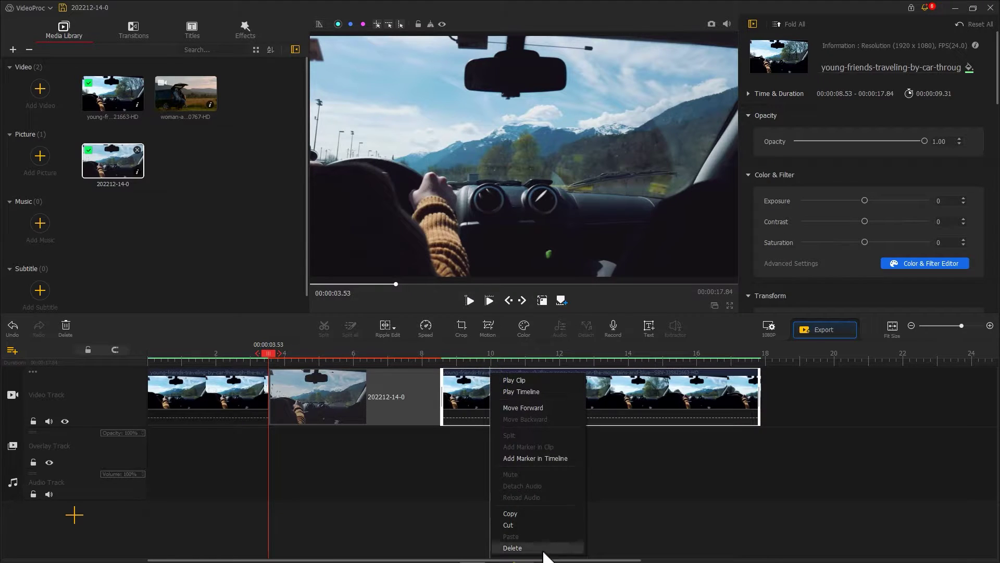
click(513, 548)
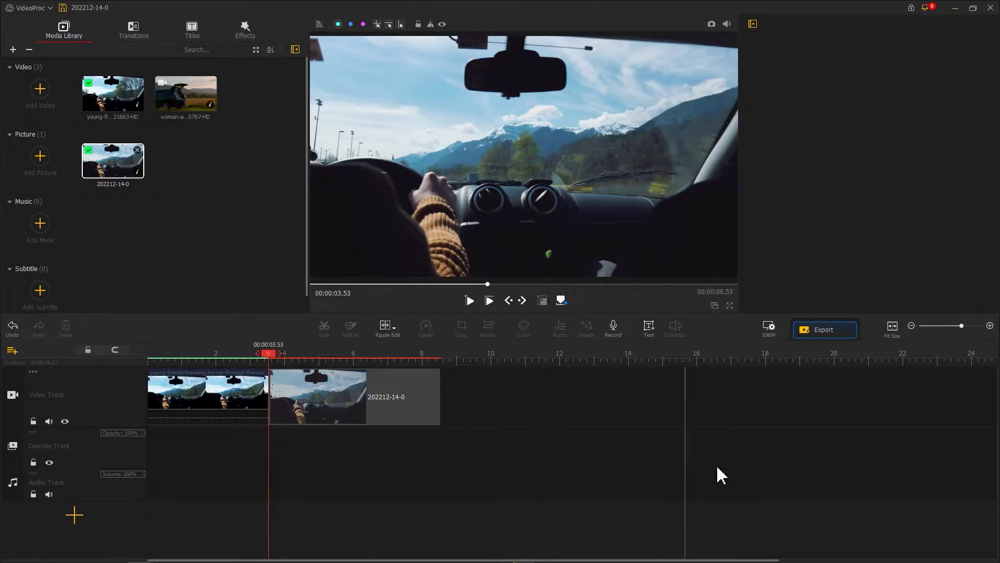
drag(834, 193, 239, 182)
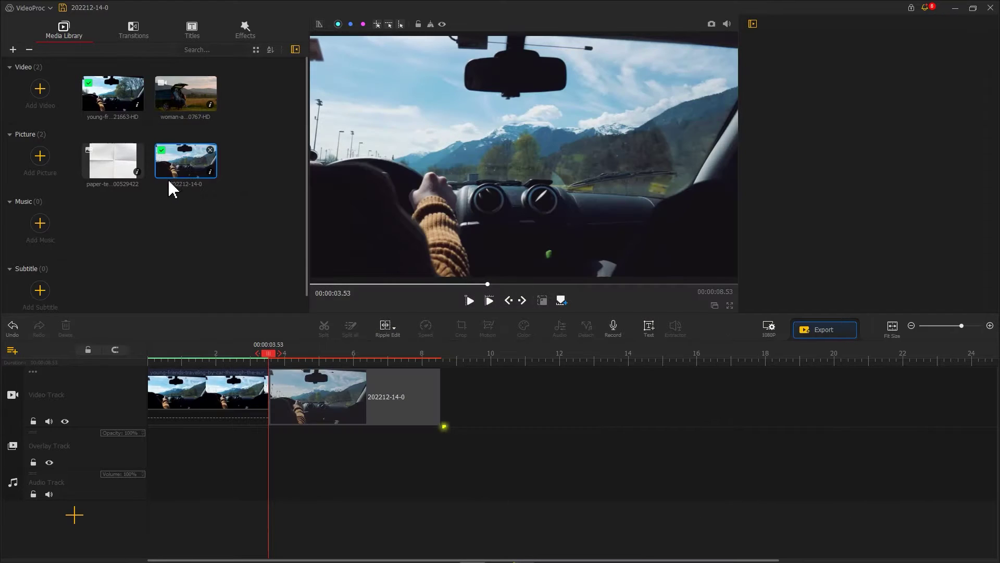
Lay the paper texture on the overlay track and stretch it to fill the frame
drag(113, 161, 278, 464)
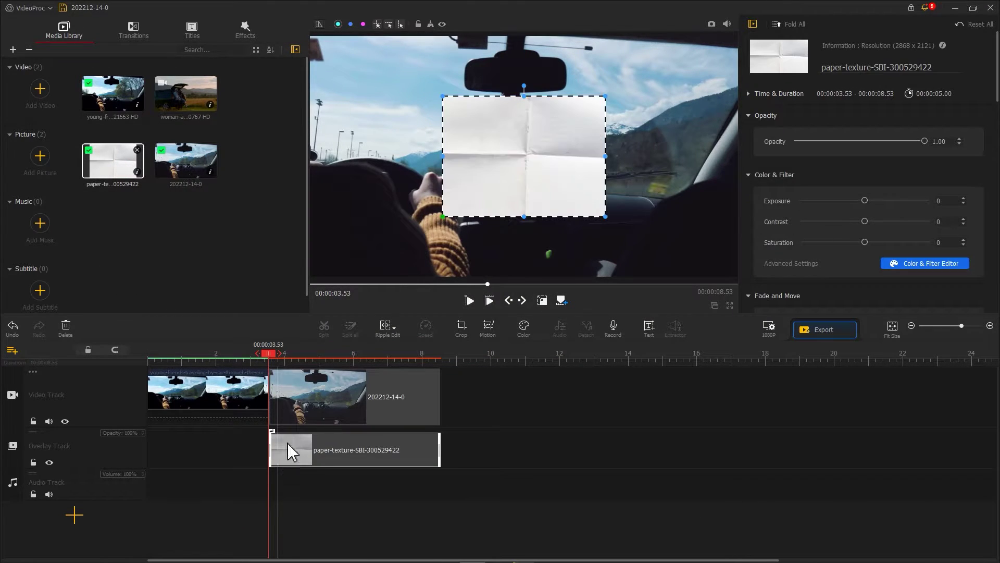
drag(442, 216, 289, 322)
drag(605, 96, 756, 4)
Blend the paper texture with Linear Burn at 0.84 opacity and snapshot the frame
scroll(869, 172, down, 10)
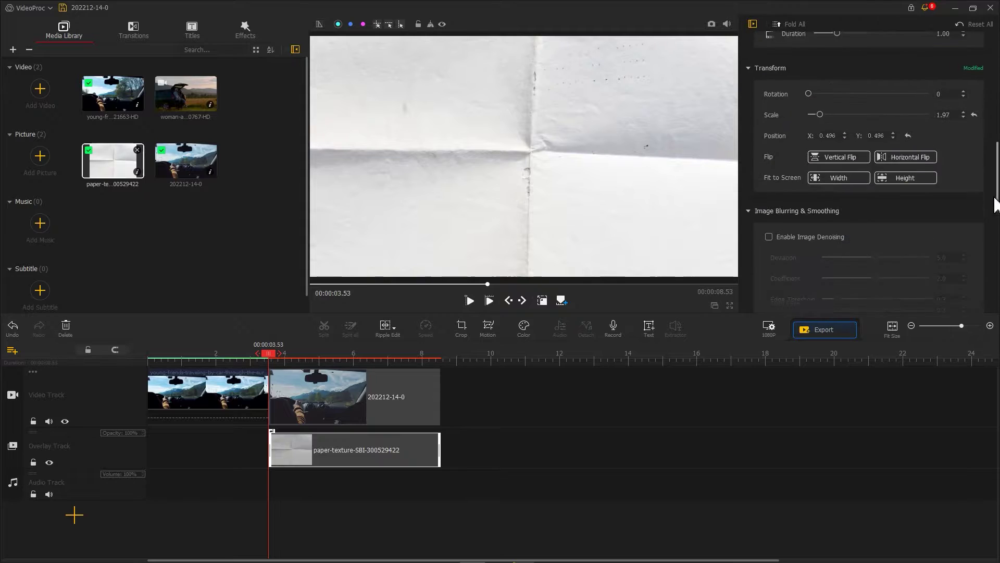
scroll(975, 193, down, 1)
click(938, 209)
click(869, 252)
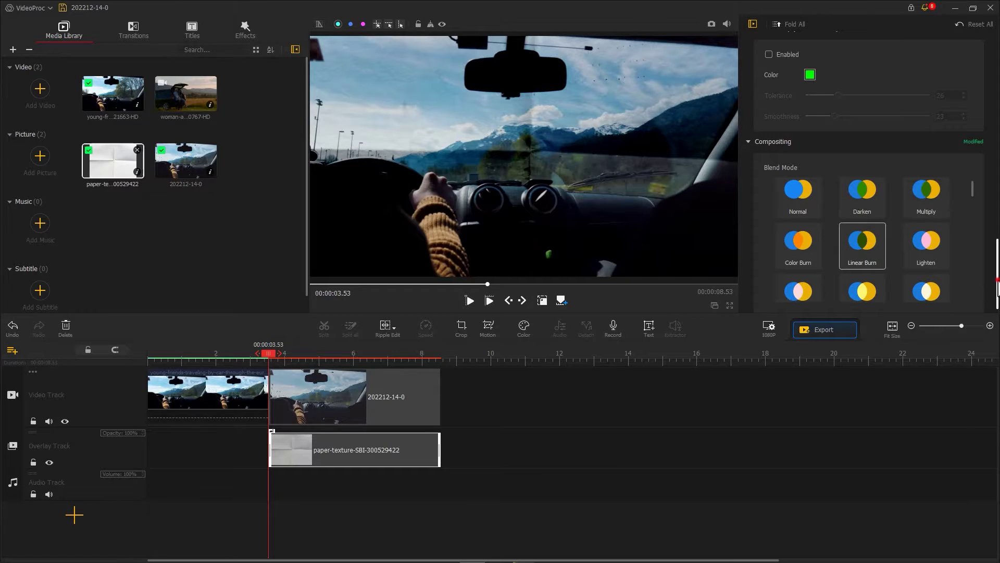
scroll(909, 151, up, 10)
drag(920, 141, 894, 140)
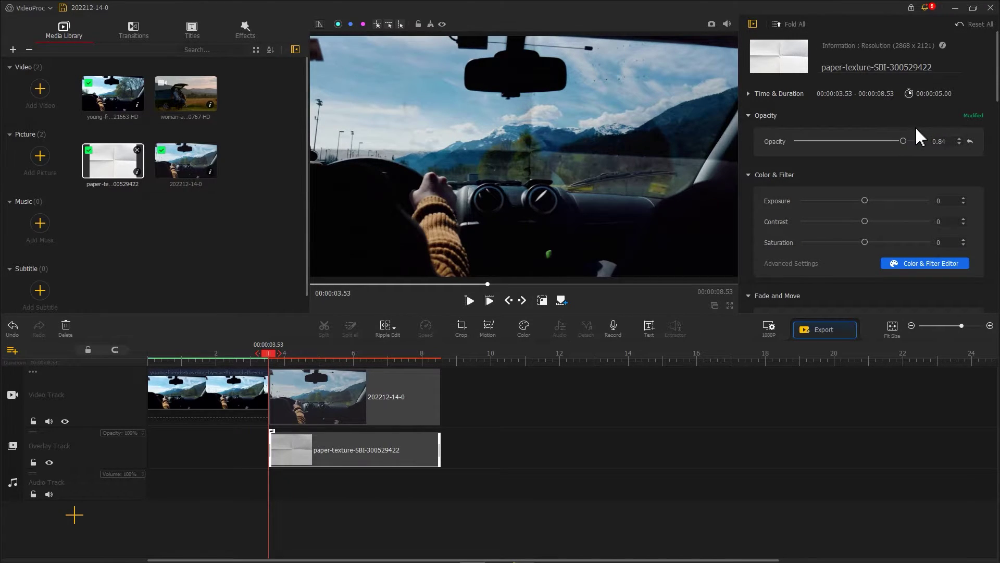
click(712, 24)
Import the 202212-14-0_0 textured snapshot and add it after the existing clips
click(712, 24)
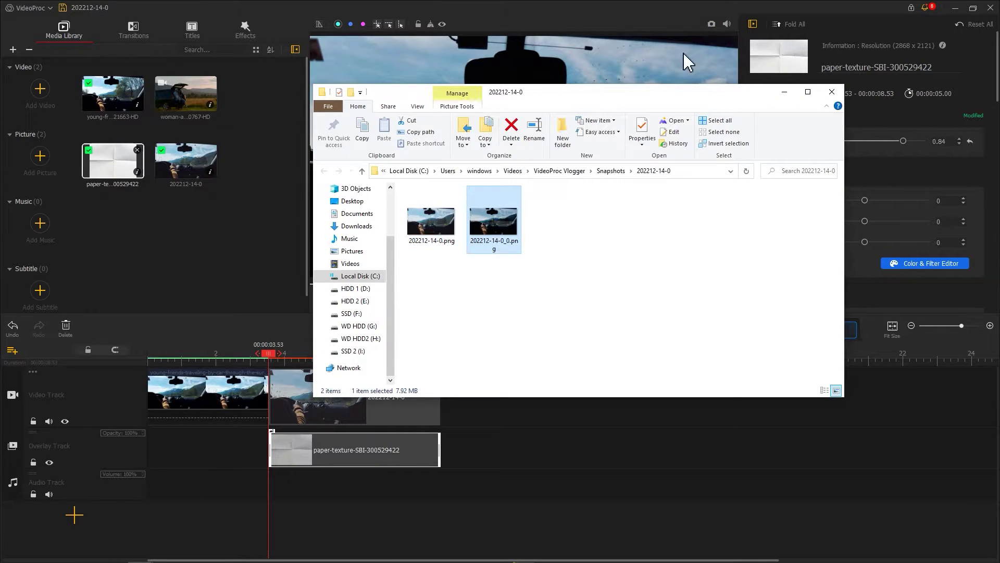
drag(415, 199, 269, 179)
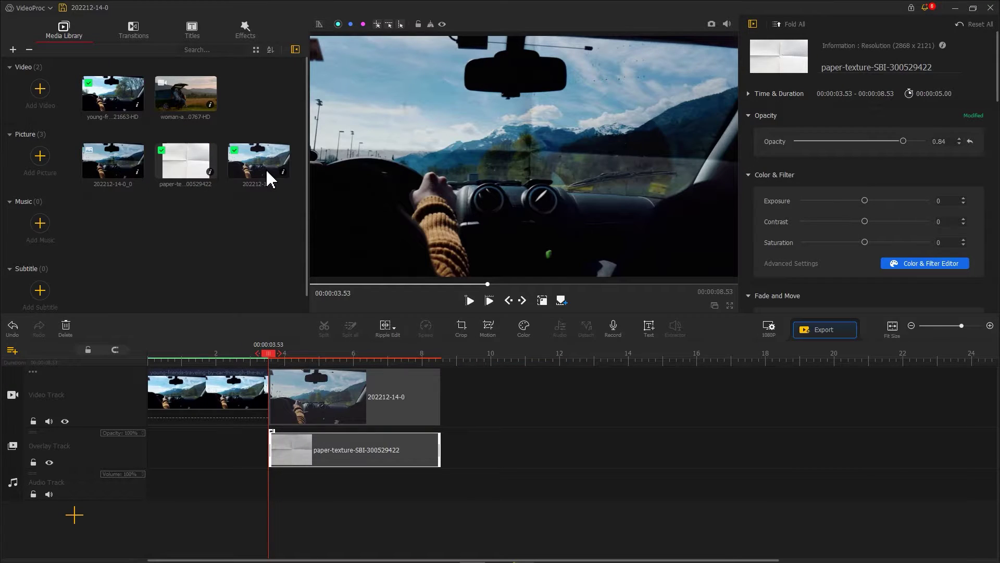
click(269, 179)
drag(120, 171, 455, 398)
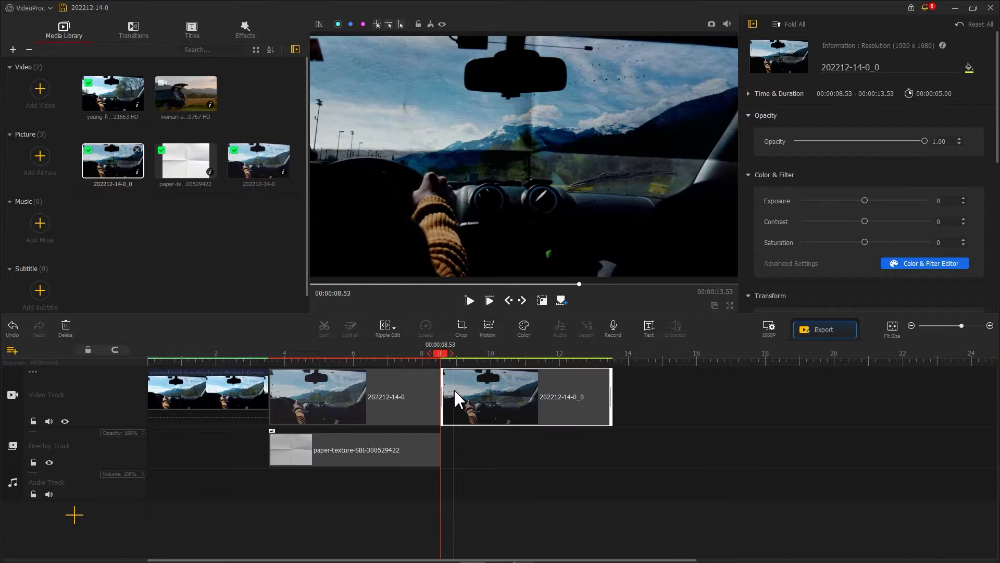
Remove the paper overlay and add the woman video after the snapshots
click(379, 447)
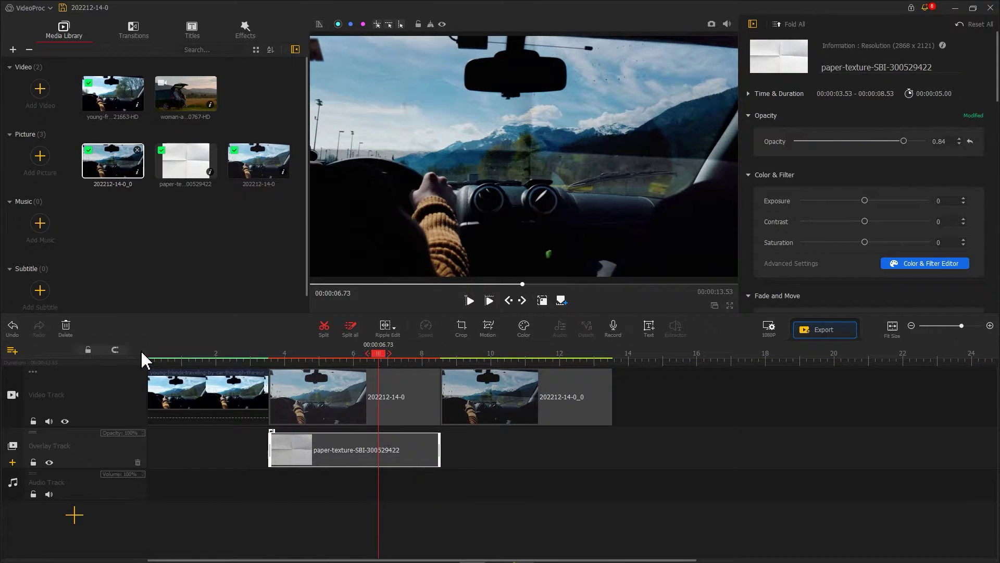
click(66, 328)
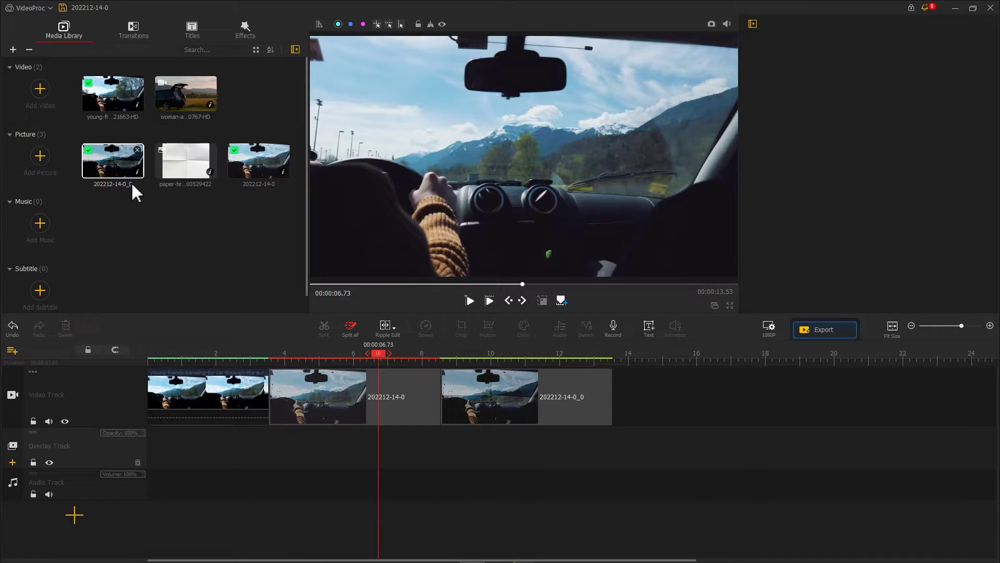
drag(178, 109, 659, 385)
Trim the snapshots and woman clip edges, and shorten the first car clip to 2.83 s
scroll(556, 364, down, 2)
click(368, 403)
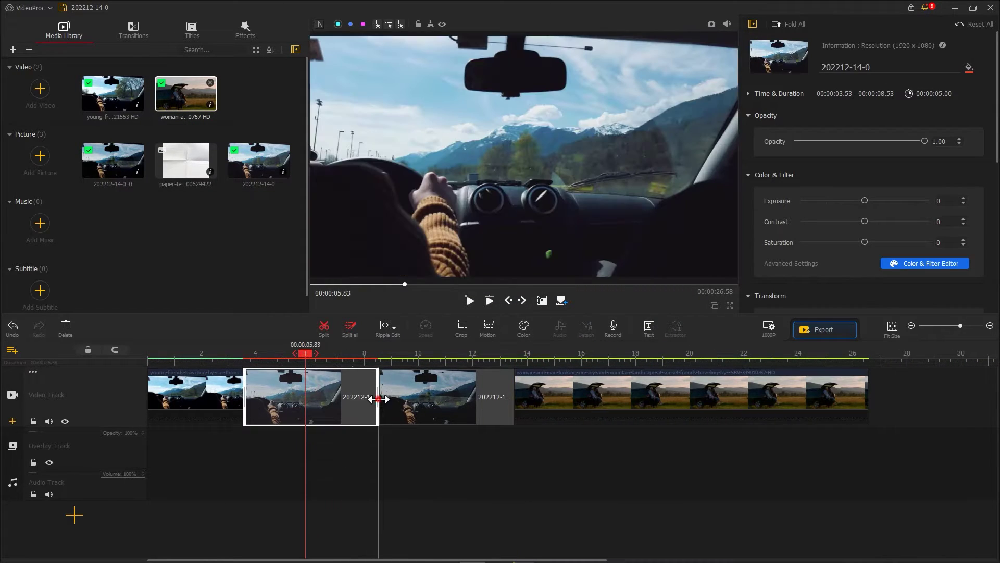
drag(379, 399, 286, 399)
click(386, 397)
drag(421, 398, 380, 395)
drag(665, 395, 441, 395)
click(226, 396)
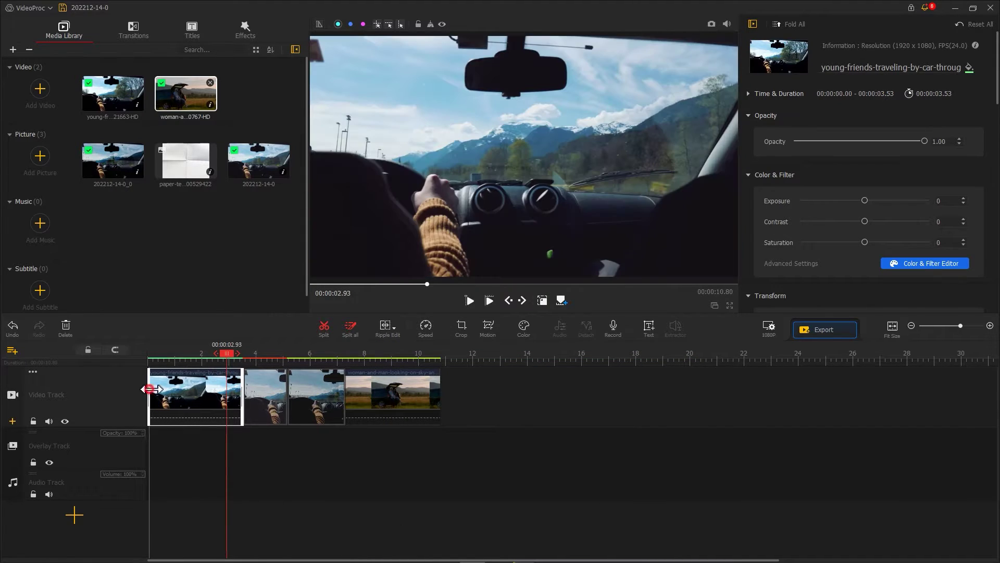
drag(170, 385, 170, 388)
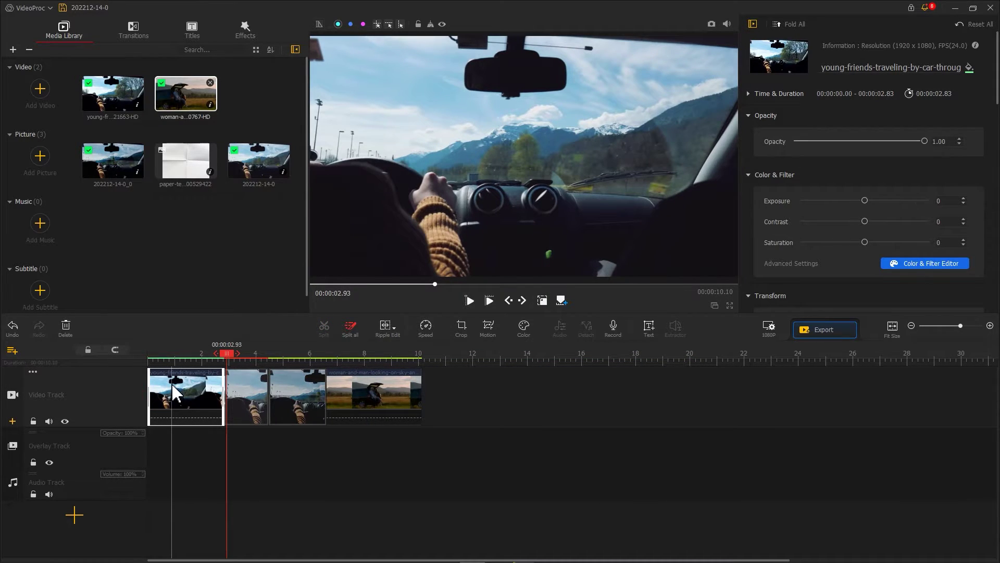
click(134, 32)
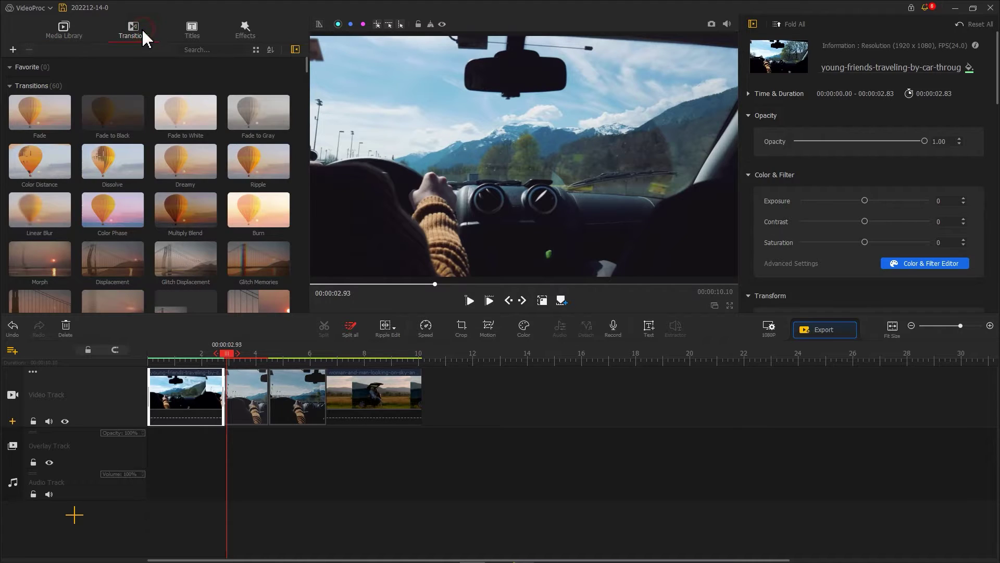
Add a shortened Fade between the snapshots and a Page Turn before the woman clip
key(ctrl+z)
drag(45, 113, 259, 388)
scroll(306, 149, down, 10)
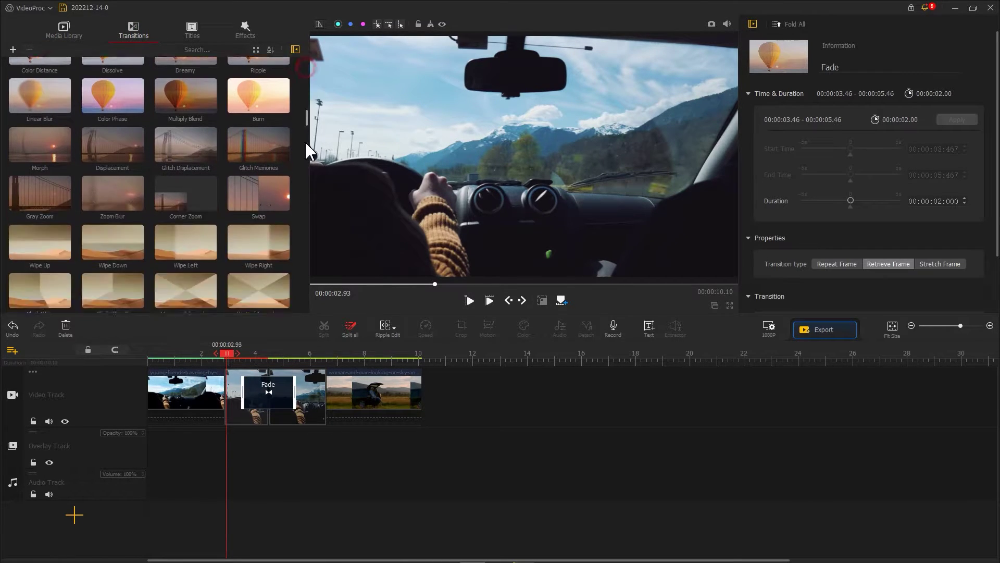
drag(277, 229, 328, 386)
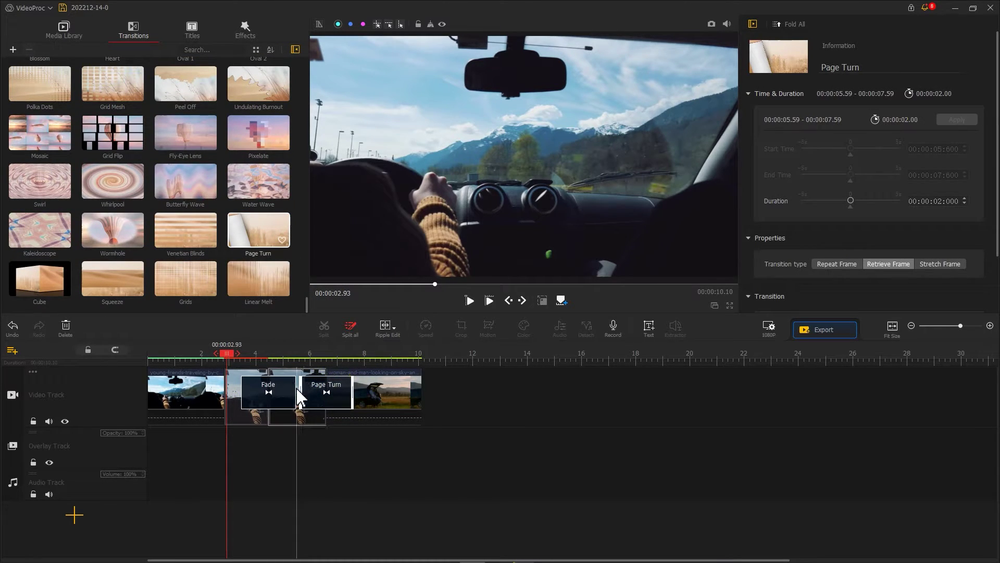
drag(282, 387, 296, 396)
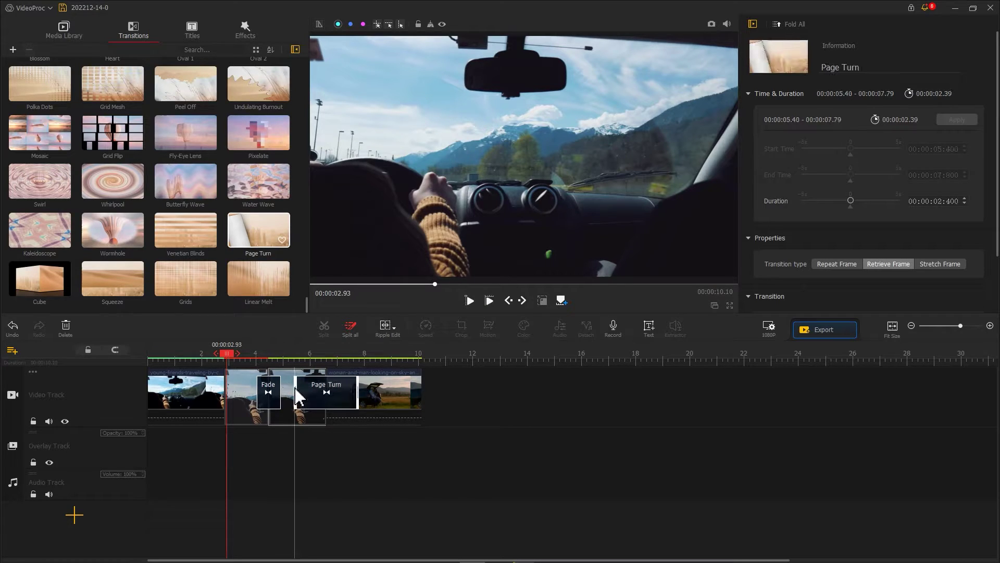
Put the Page Turn sound on the audio track, trimmed to 2.39 s
click(64, 30)
drag(121, 237, 229, 485)
drag(625, 493, 391, 493)
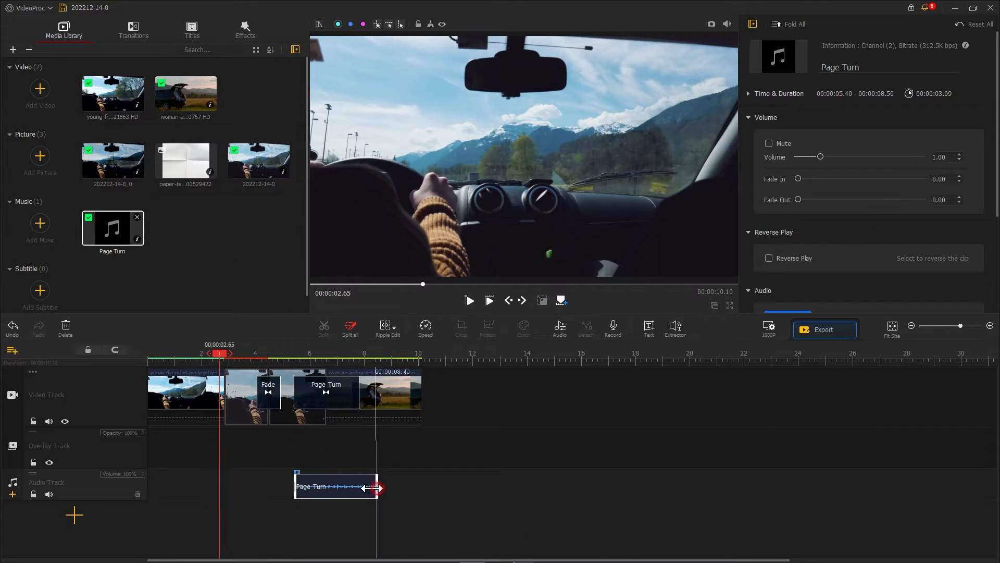
drag(376, 488, 360, 489)
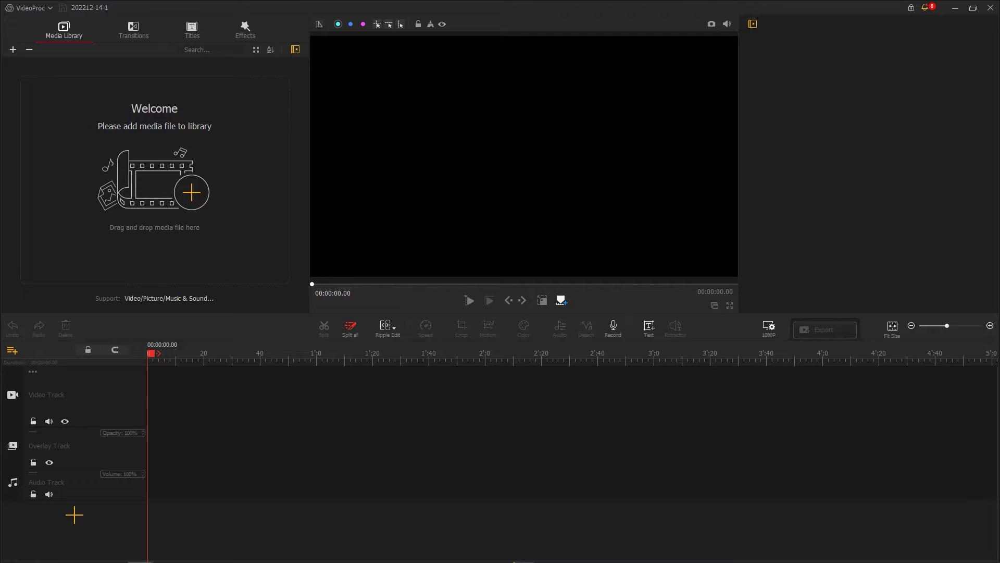
Import the sunset videos and fire clip; mountain sunset on the video track, green-screen fire on overlay
drag(999, 156, 272, 152)
drag(196, 100, 175, 372)
scroll(204, 373, up, 5)
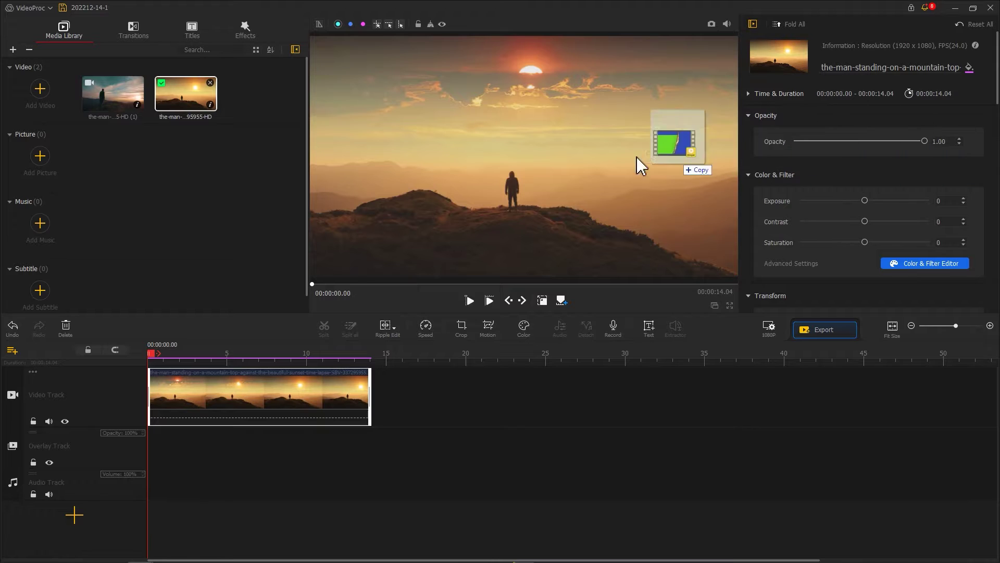
drag(638, 161, 214, 157)
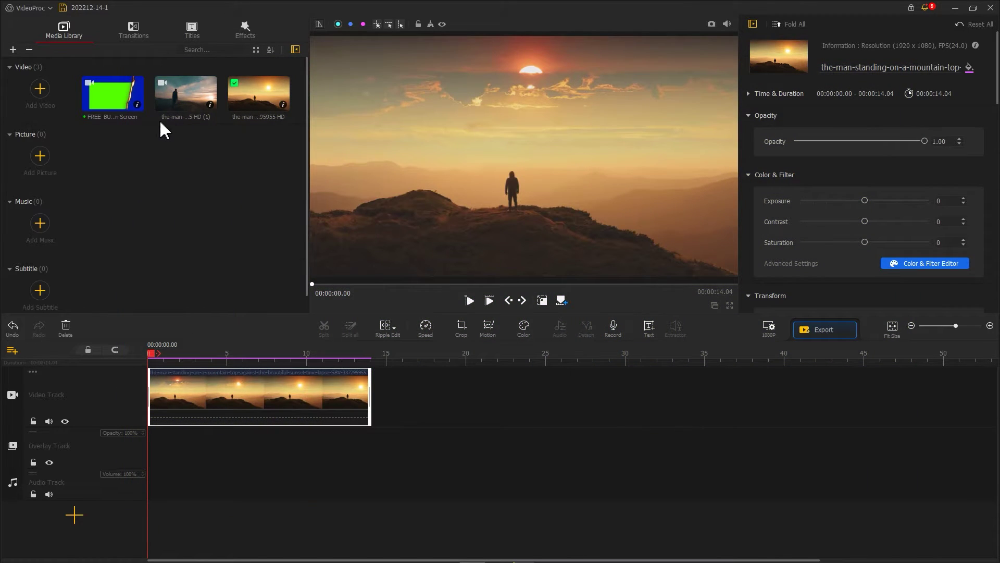
drag(133, 102, 164, 459)
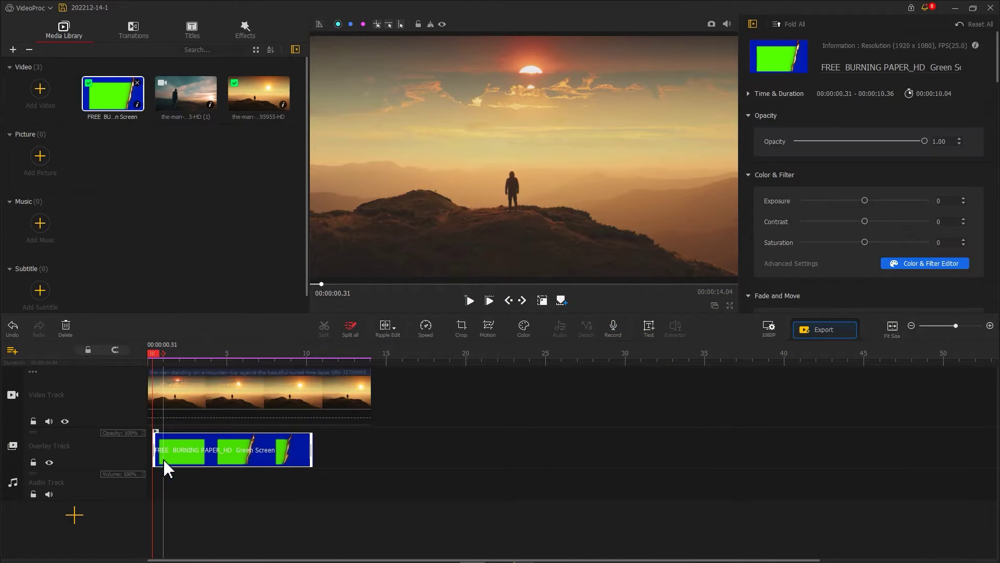
Trim the sunset clip so it ends at 10.04 s
click(156, 416)
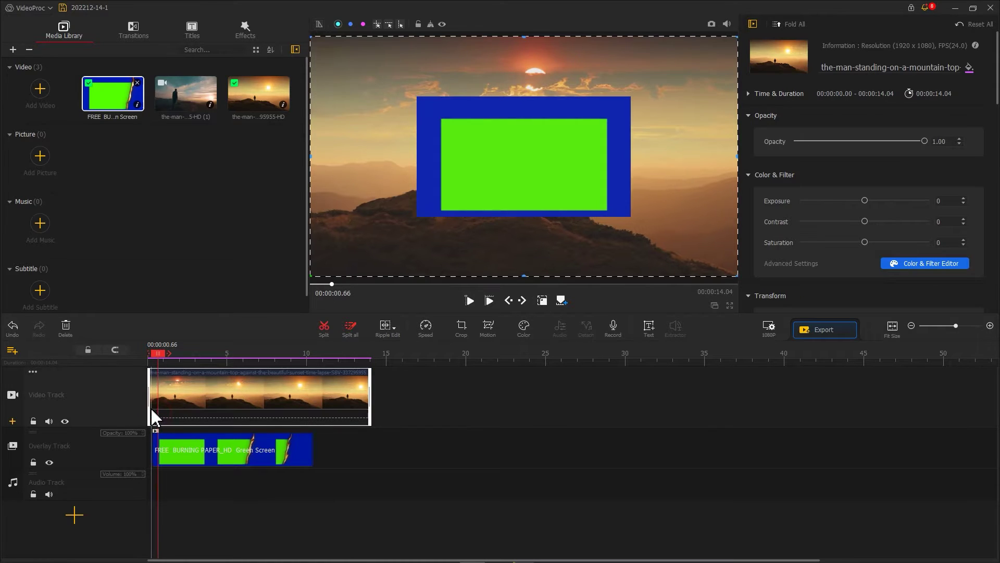
drag(371, 401, 313, 402)
drag(257, 453, 249, 448)
drag(310, 399, 306, 398)
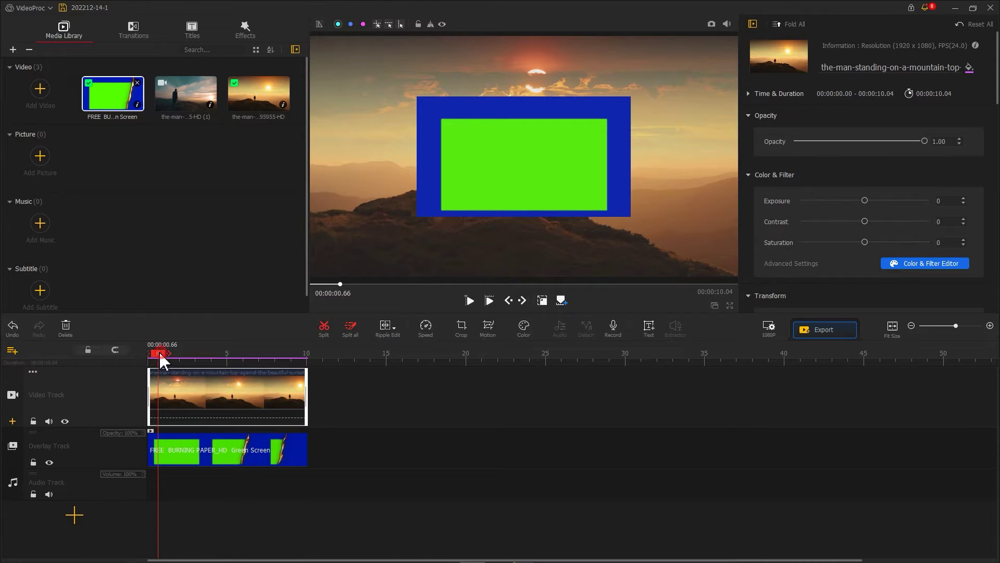
Enlarge and reposition the green-screen fire clip to cover the whole frame
mouse_move(161, 359)
mouse_down()
mouse_move(150, 359)
mouse_move(161, 366)
mouse_up()
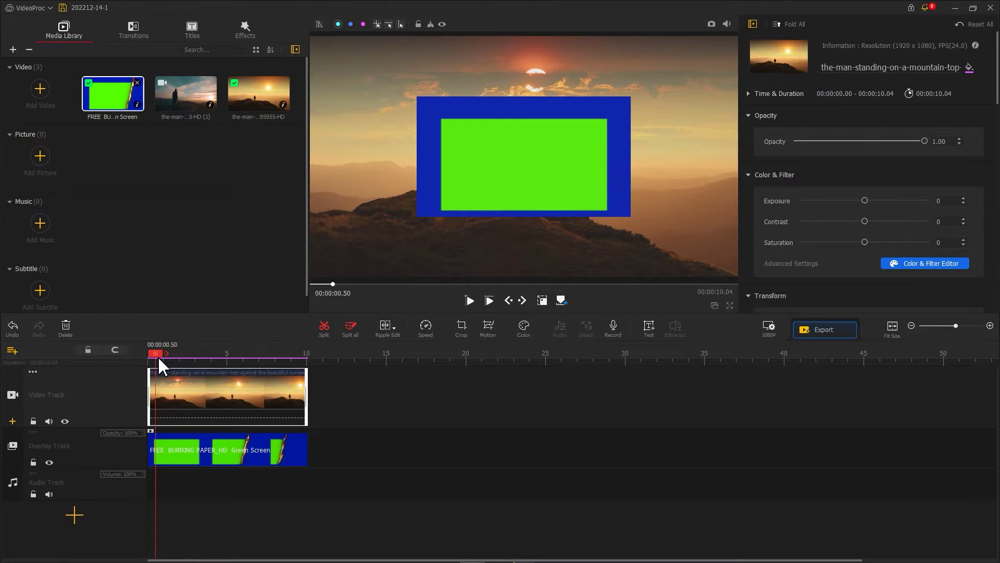
click(473, 189)
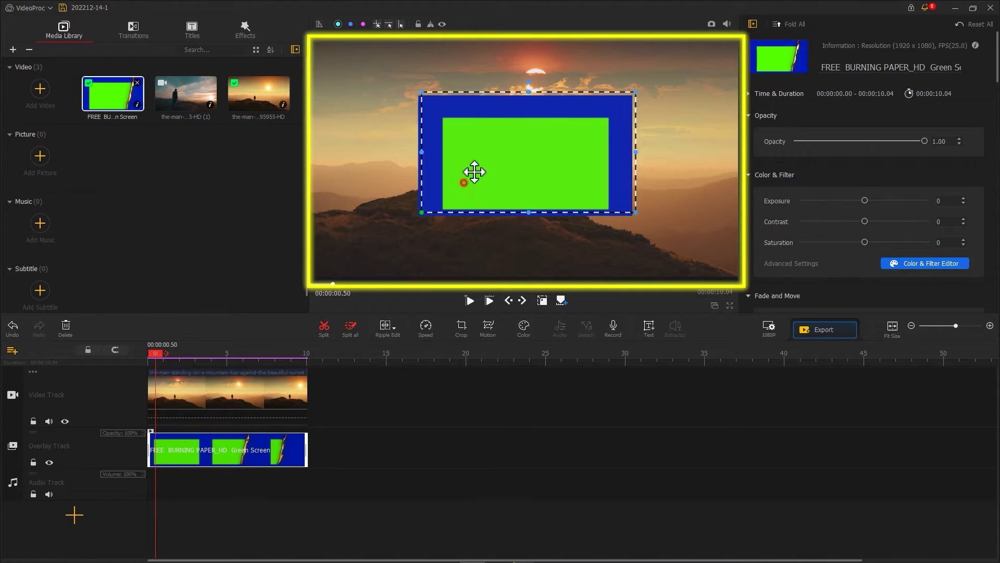
drag(474, 172, 264, 306)
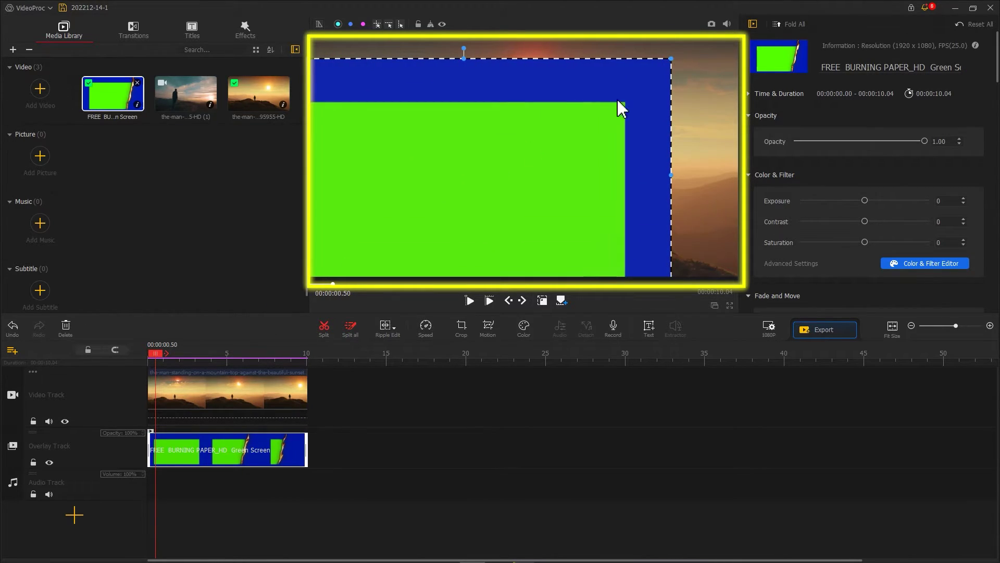
drag(673, 56, 740, 16)
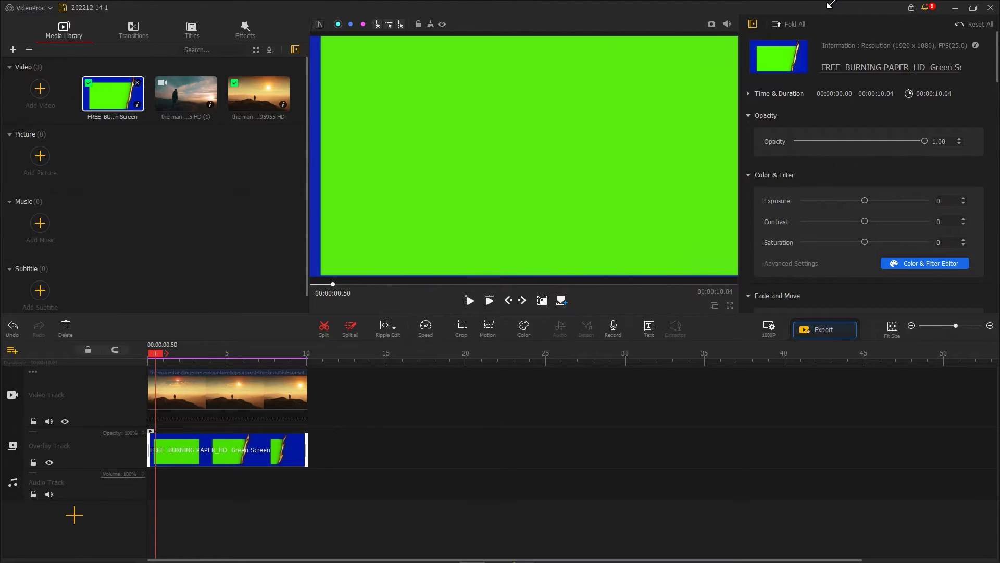
drag(652, 109, 643, 113)
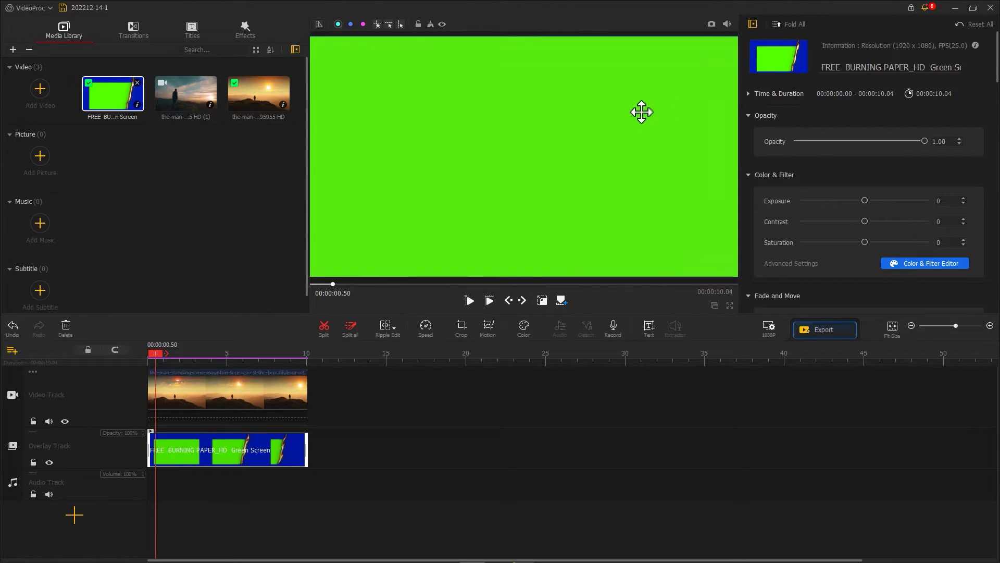
drag(158, 360, 191, 360)
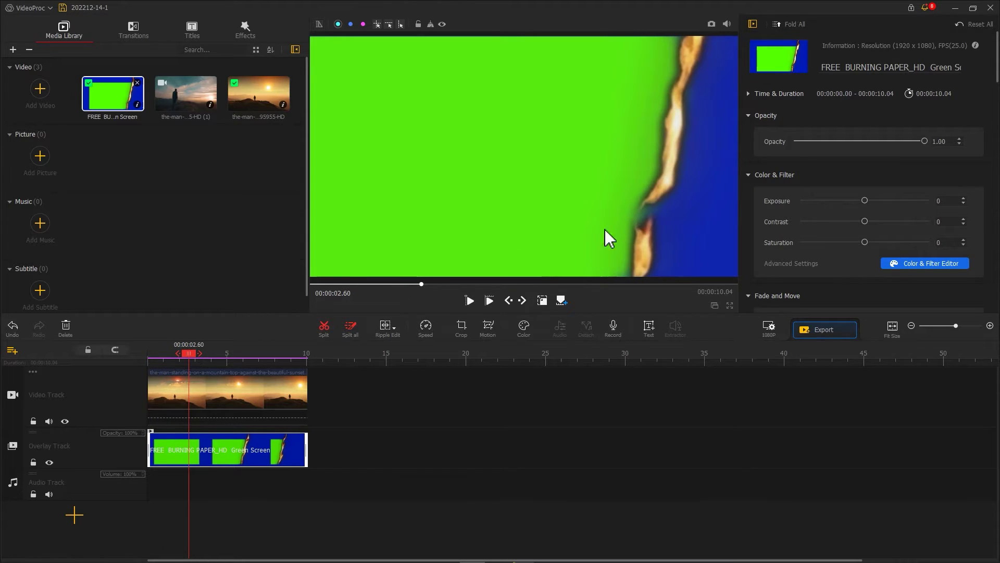
Enable chroma key on the fire clip's green with tolerance 9 and smoothness 22
drag(996, 83, 996, 289)
click(810, 175)
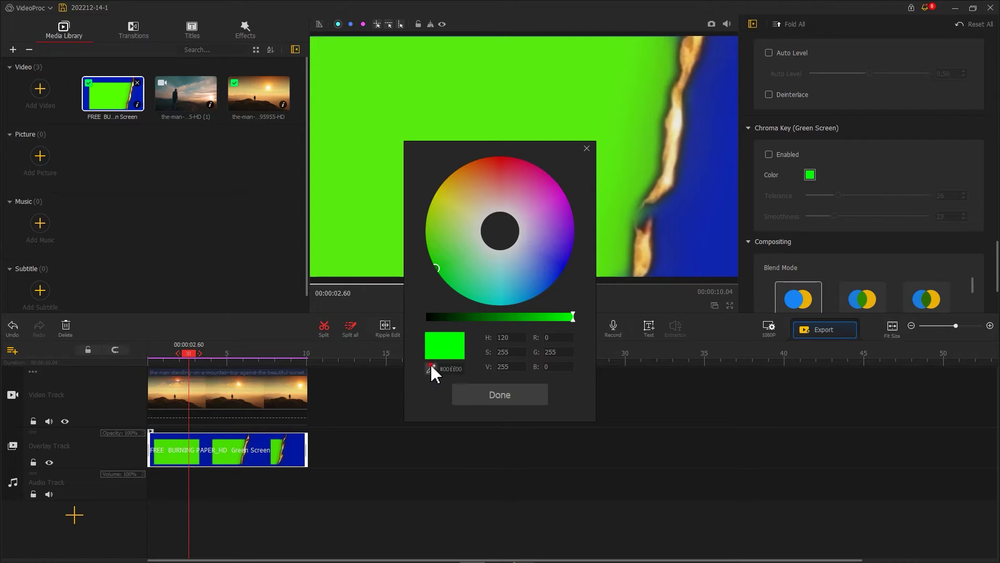
click(500, 395)
click(769, 154)
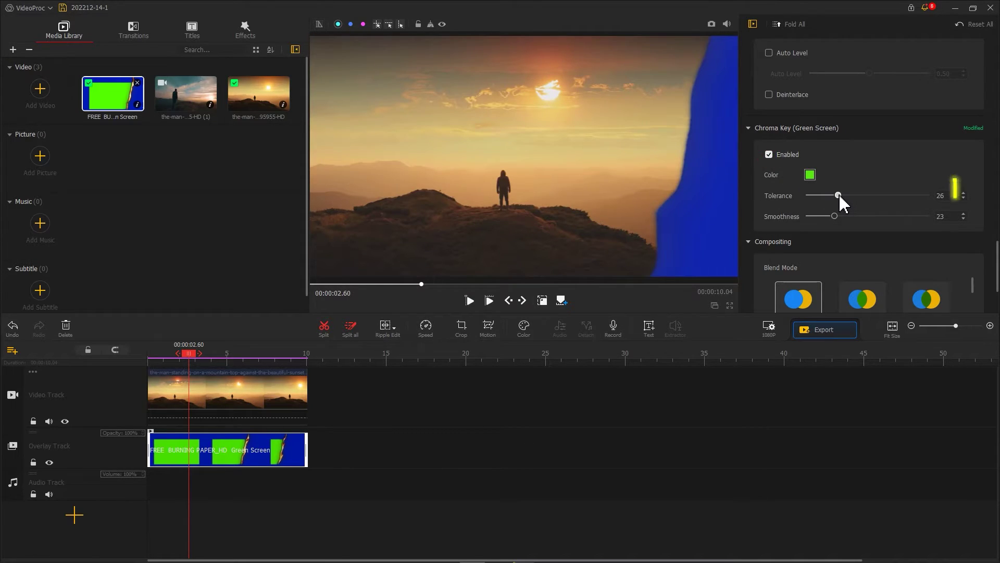
drag(840, 196, 819, 196)
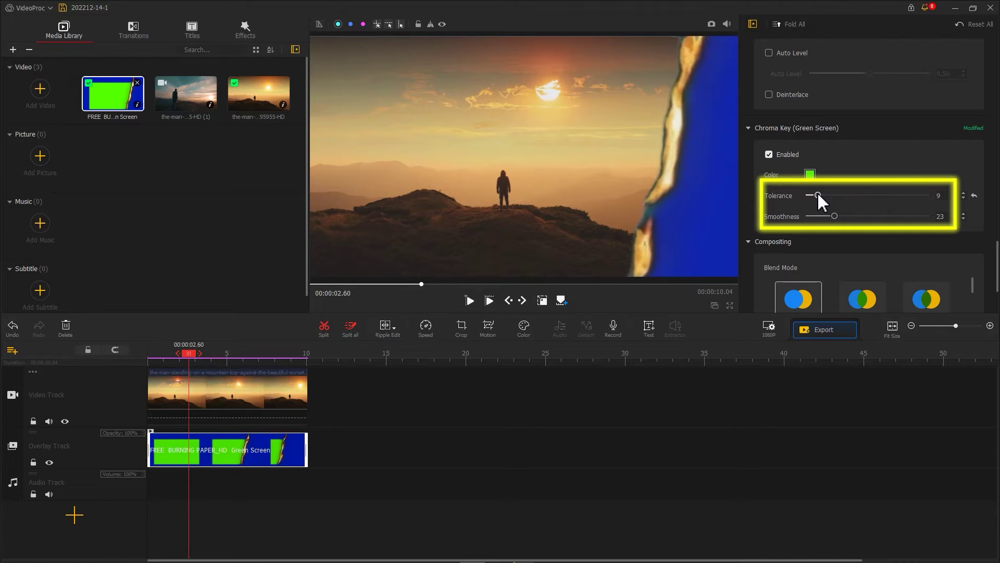
drag(828, 218, 834, 217)
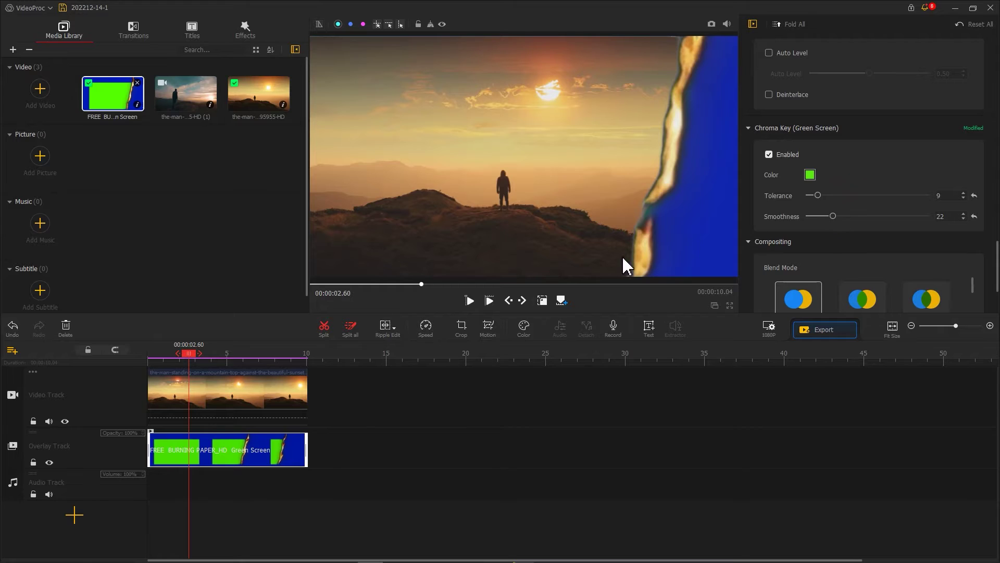
drag(202, 359, 276, 374)
Export the keyed video as 202212-14-1 and import it into the Media Library
click(825, 332)
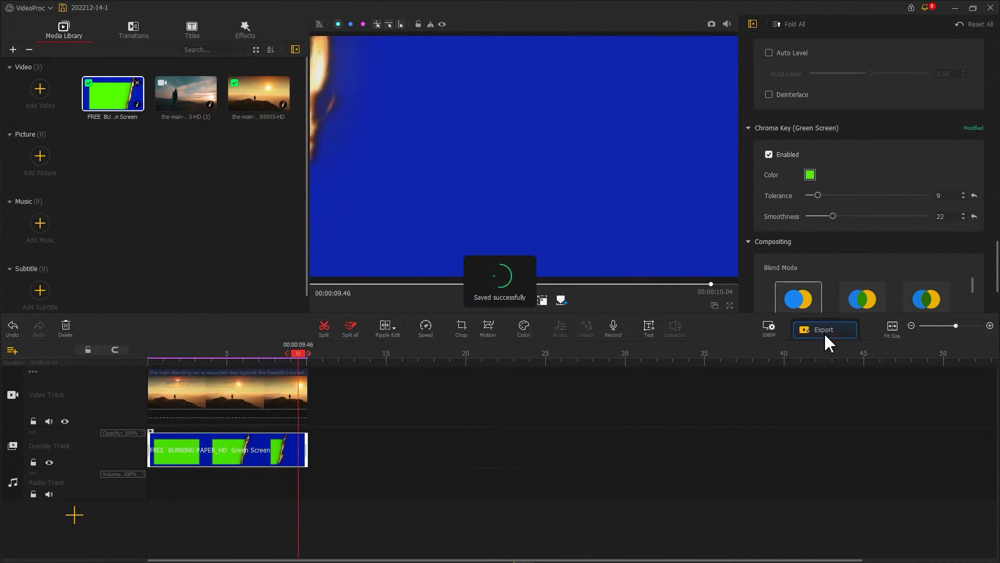
click(490, 459)
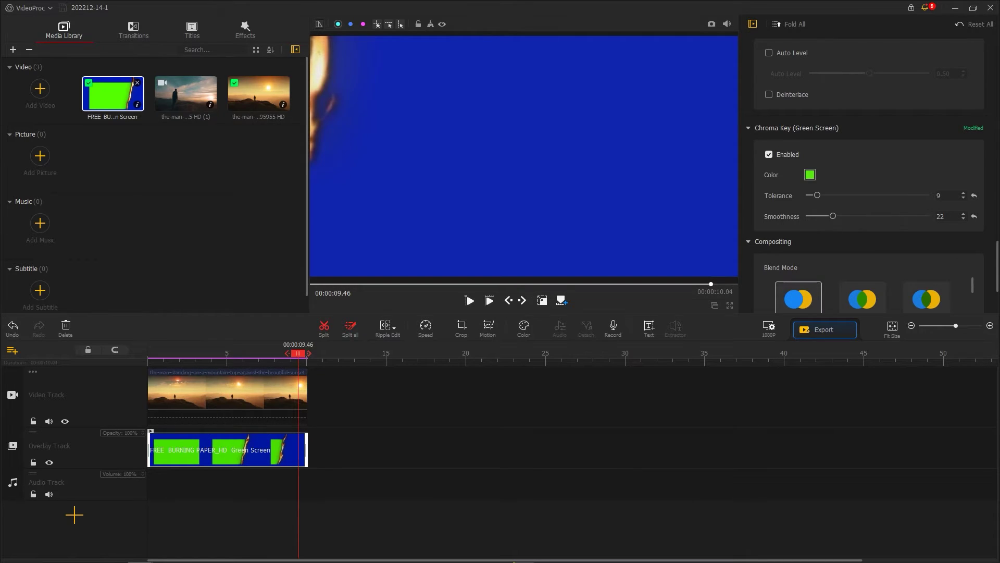
drag(997, 229, 216, 177)
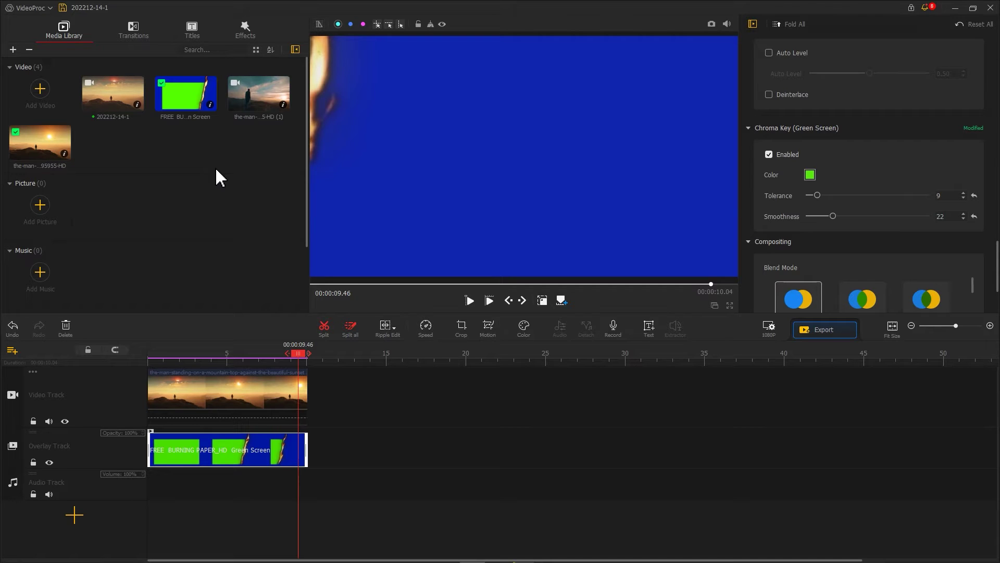
Delete the sunset clip and the green-screen fire clip from the timeline
right_click(219, 377)
click(258, 544)
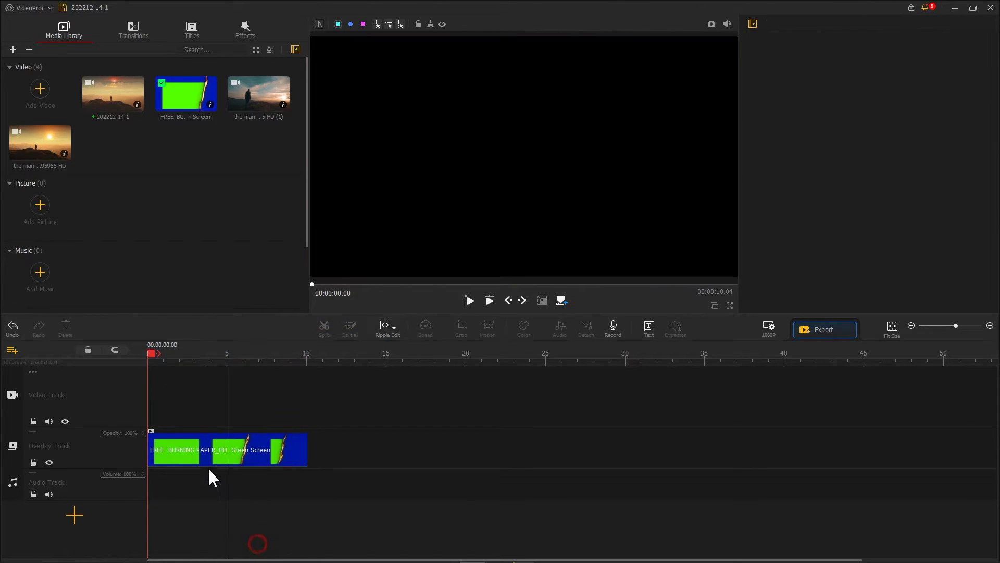
click(198, 445)
click(71, 327)
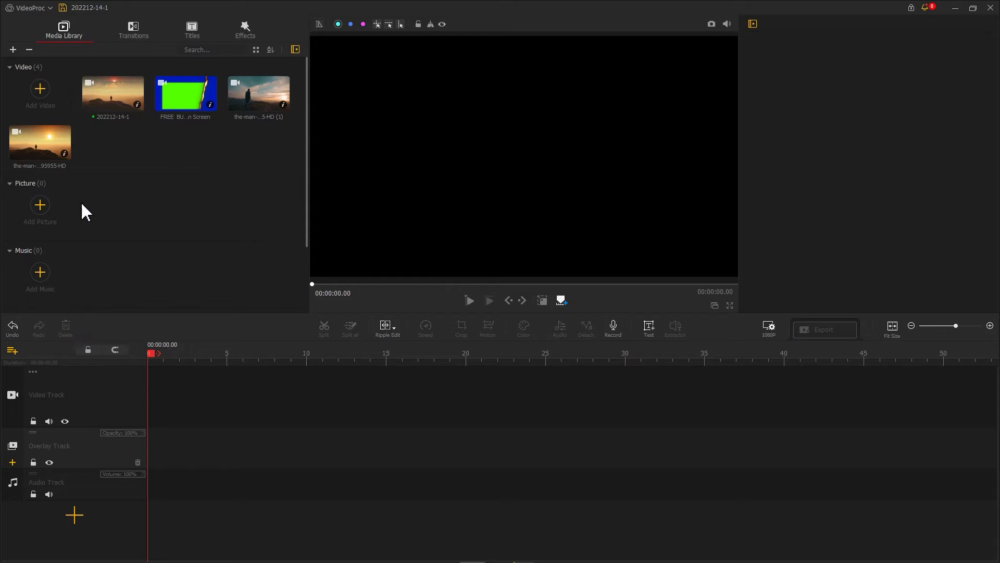
Place 202212-14-1 full-frame on the overlay track above the second mountain clip
mouse_move(108, 110)
mouse_down()
mouse_move(138, 331)
mouse_move(133, 461)
mouse_up()
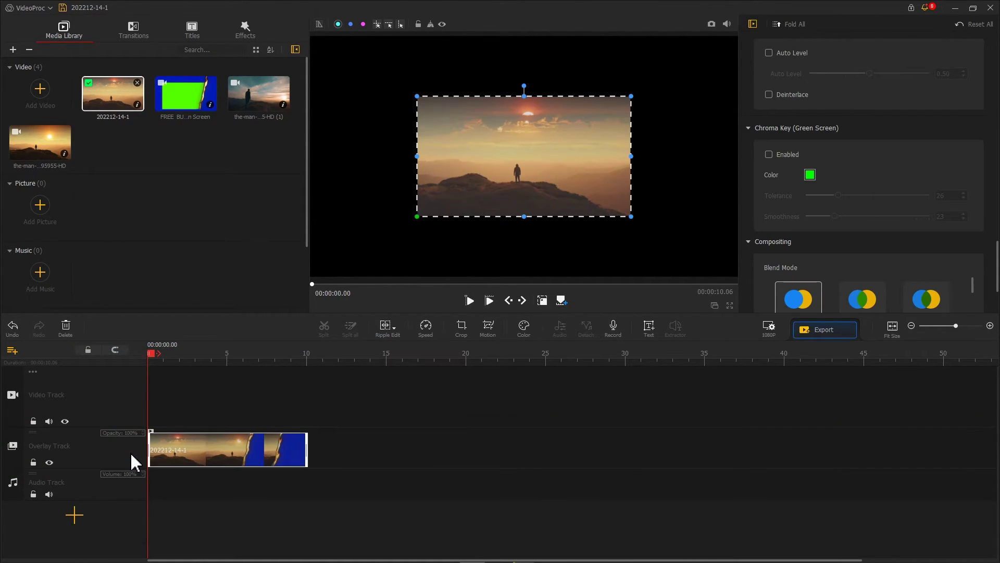
drag(417, 216, 318, 278)
drag(630, 95, 728, 39)
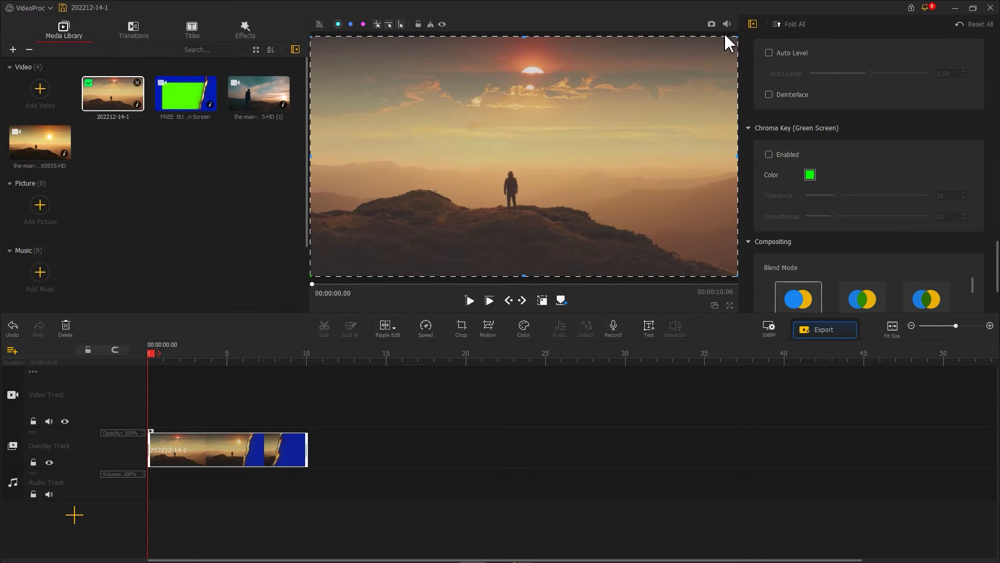
drag(255, 94, 183, 398)
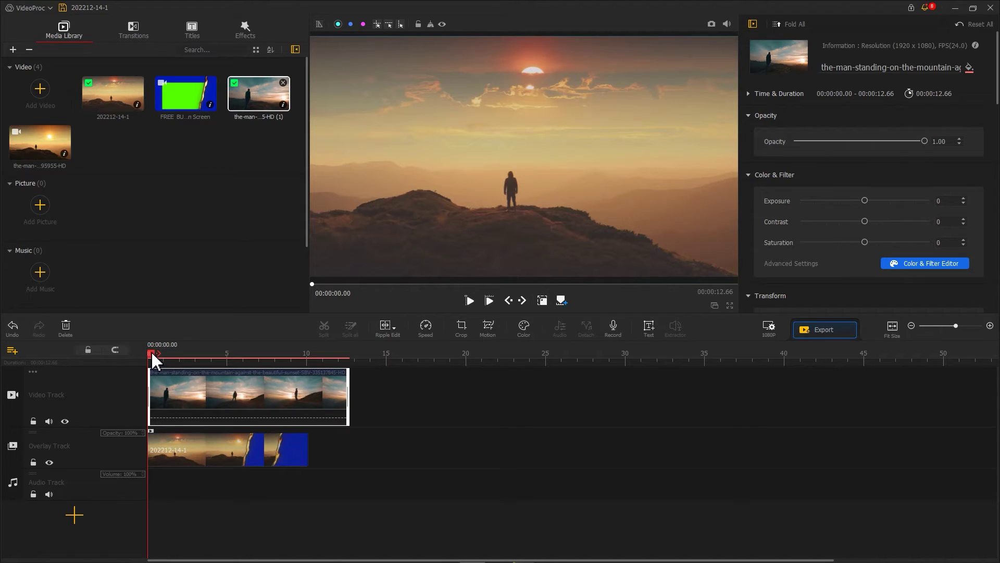
drag(154, 360, 237, 360)
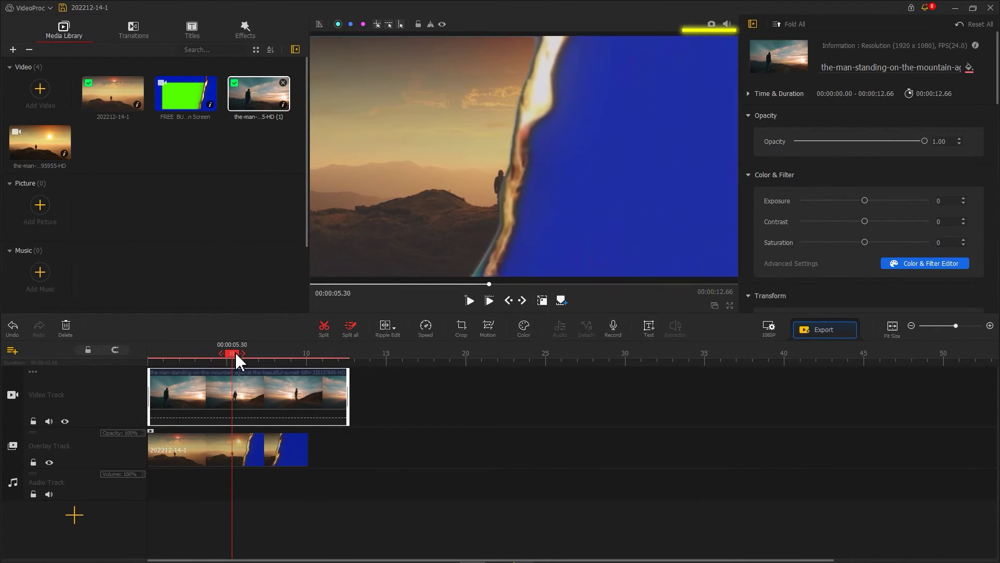
Key out the sampled blue at tolerance 0, smoothness 17, and import the fire sound
click(811, 176)
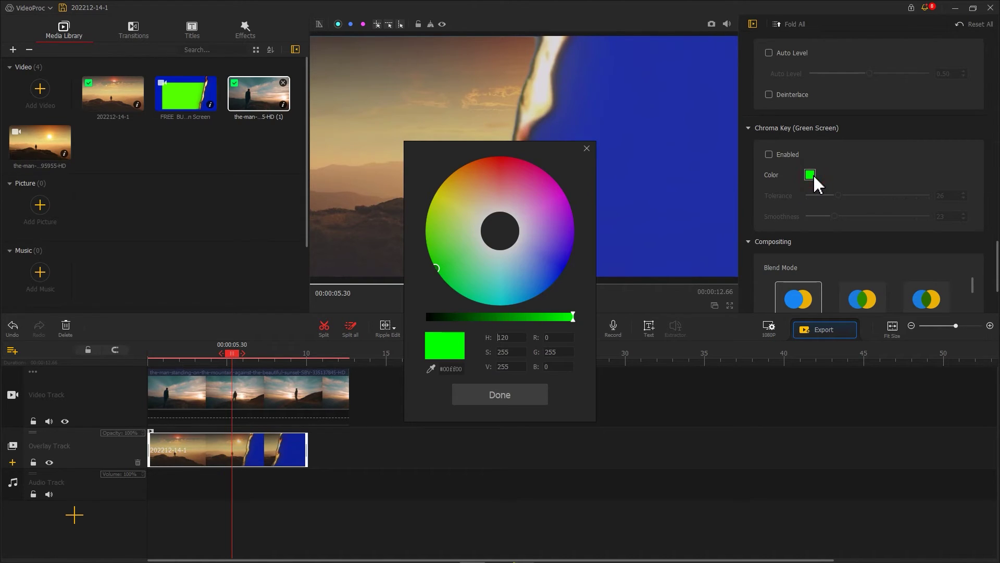
click(639, 189)
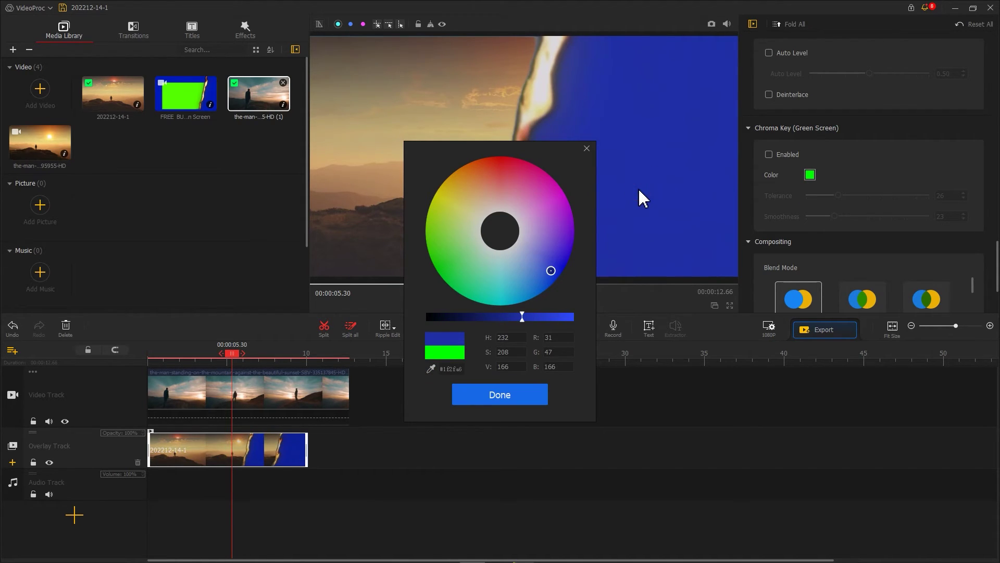
click(516, 396)
click(769, 155)
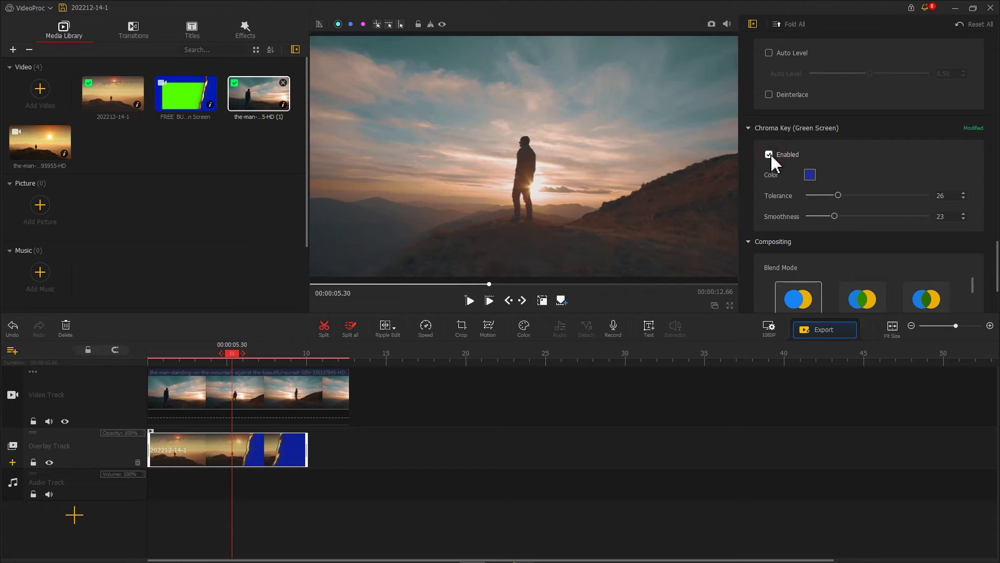
mouse_move(837, 201)
mouse_down()
mouse_move(808, 200)
mouse_move(827, 216)
mouse_up()
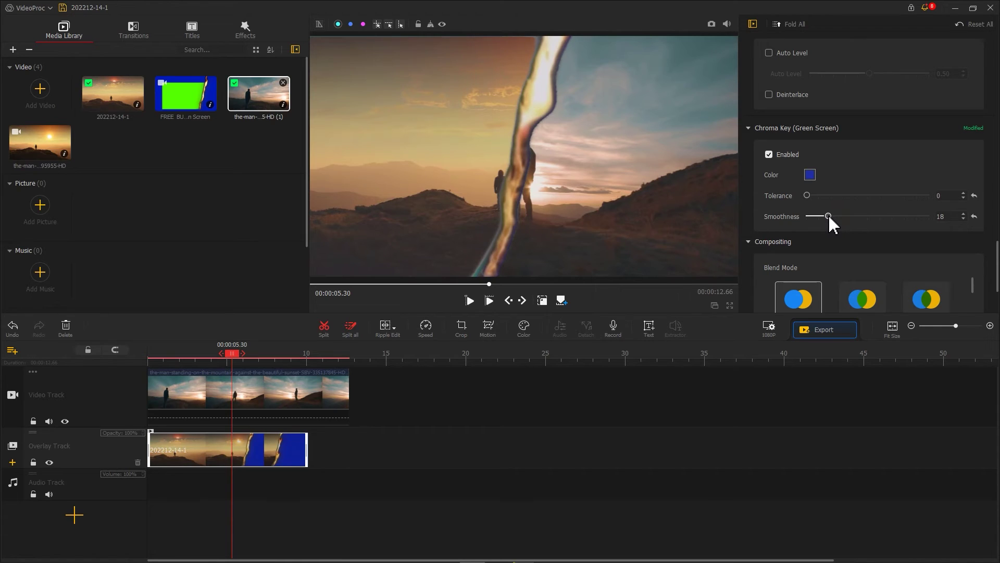
click(307, 354)
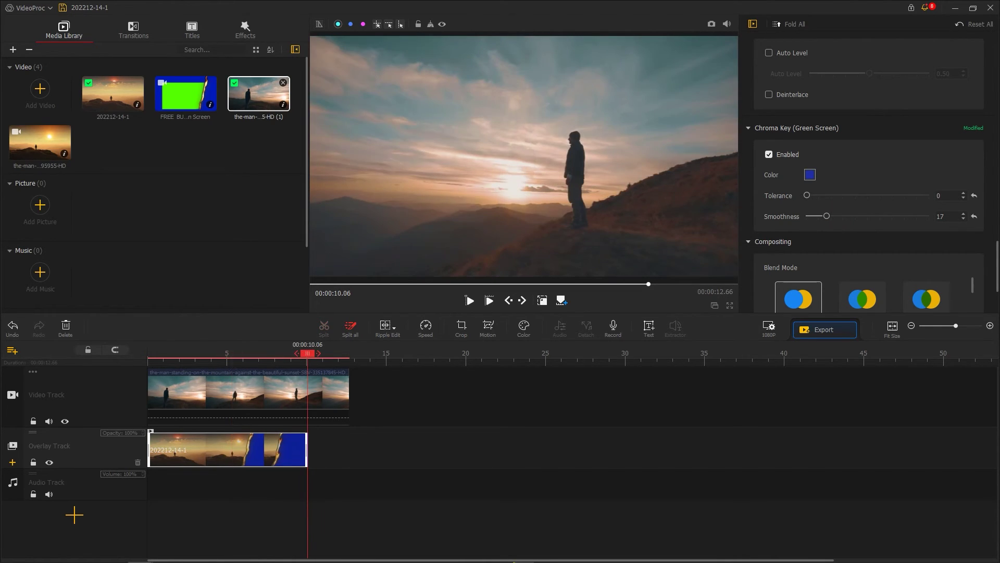
drag(729, 156, 189, 217)
Place the fire sound on the audio track and trim it to 9.20 s, ending at 10.06 s
drag(112, 277, 156, 486)
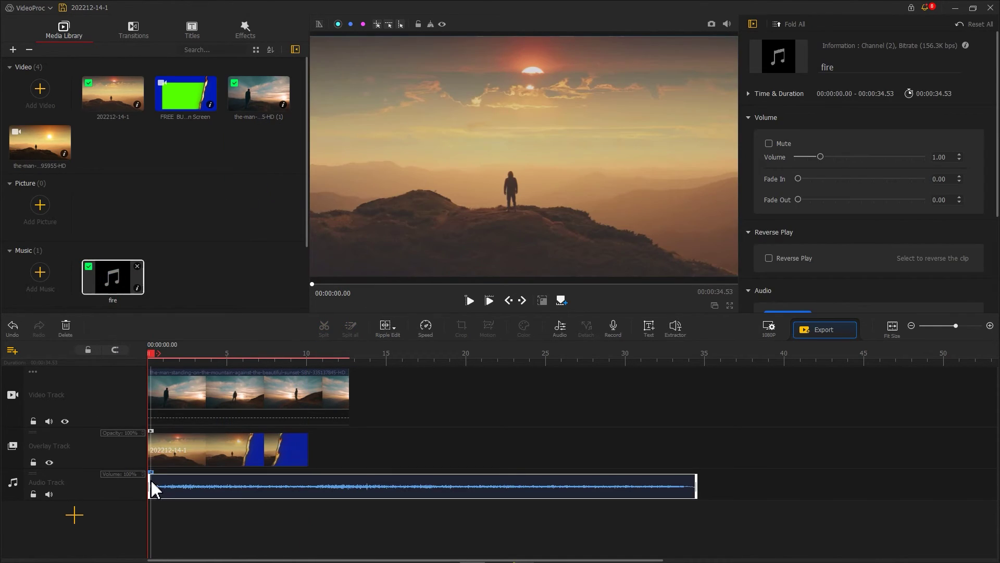
drag(696, 489, 308, 490)
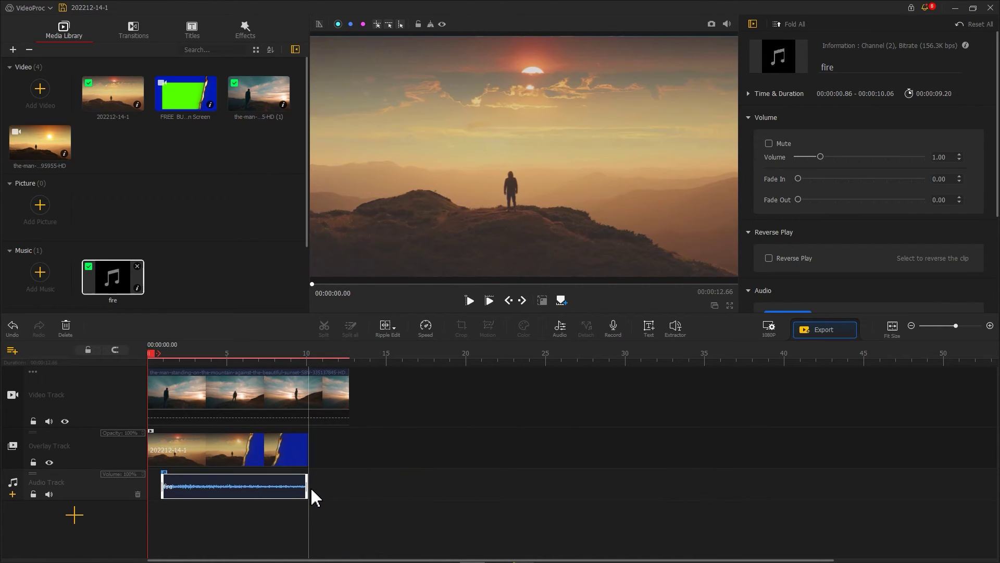